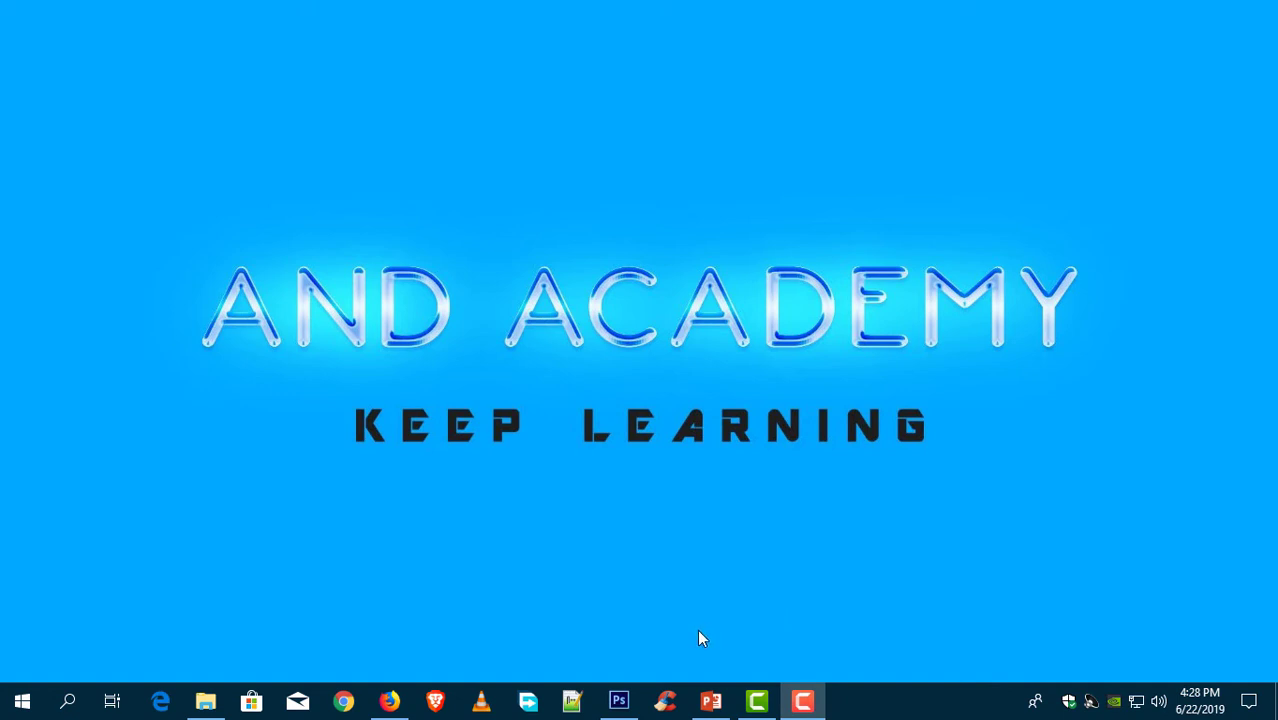
Bring the empty Photoshop CS6 workspace to the front from the Windows taskbar.
{"action": "left_click", "coordinate": [712, 698]}
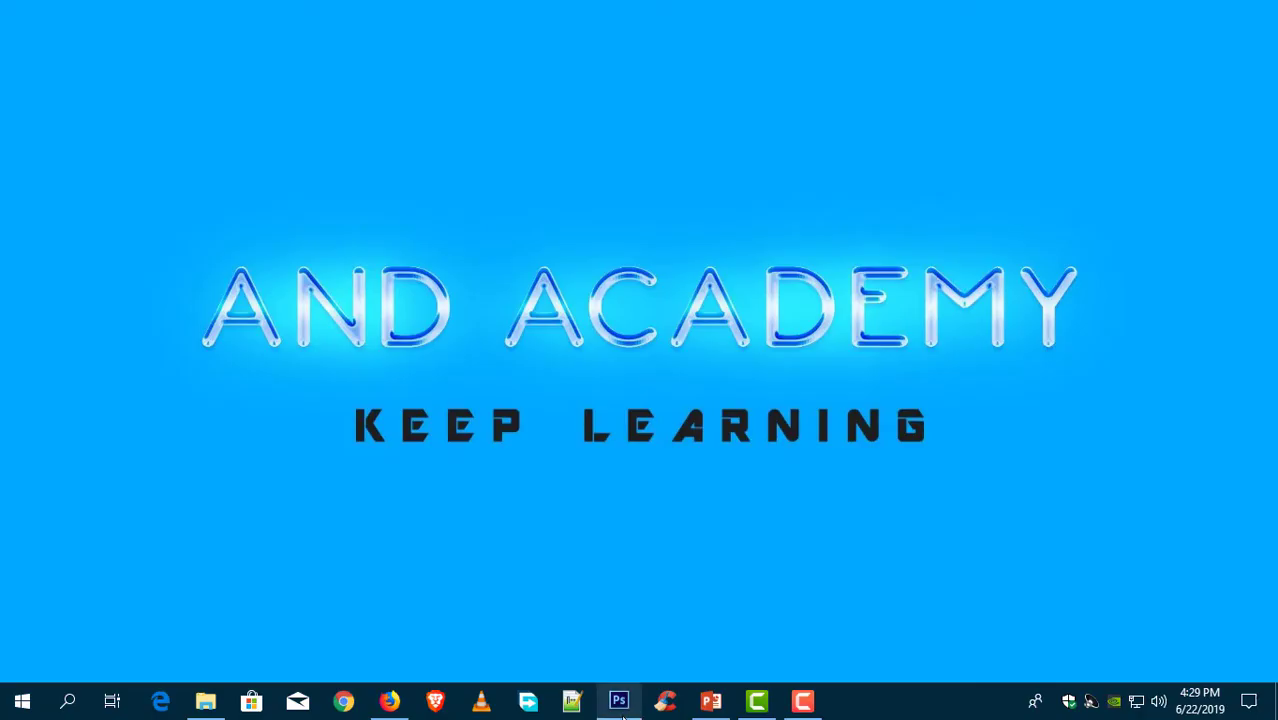
{"action": "left_click", "coordinate": [622, 712]}
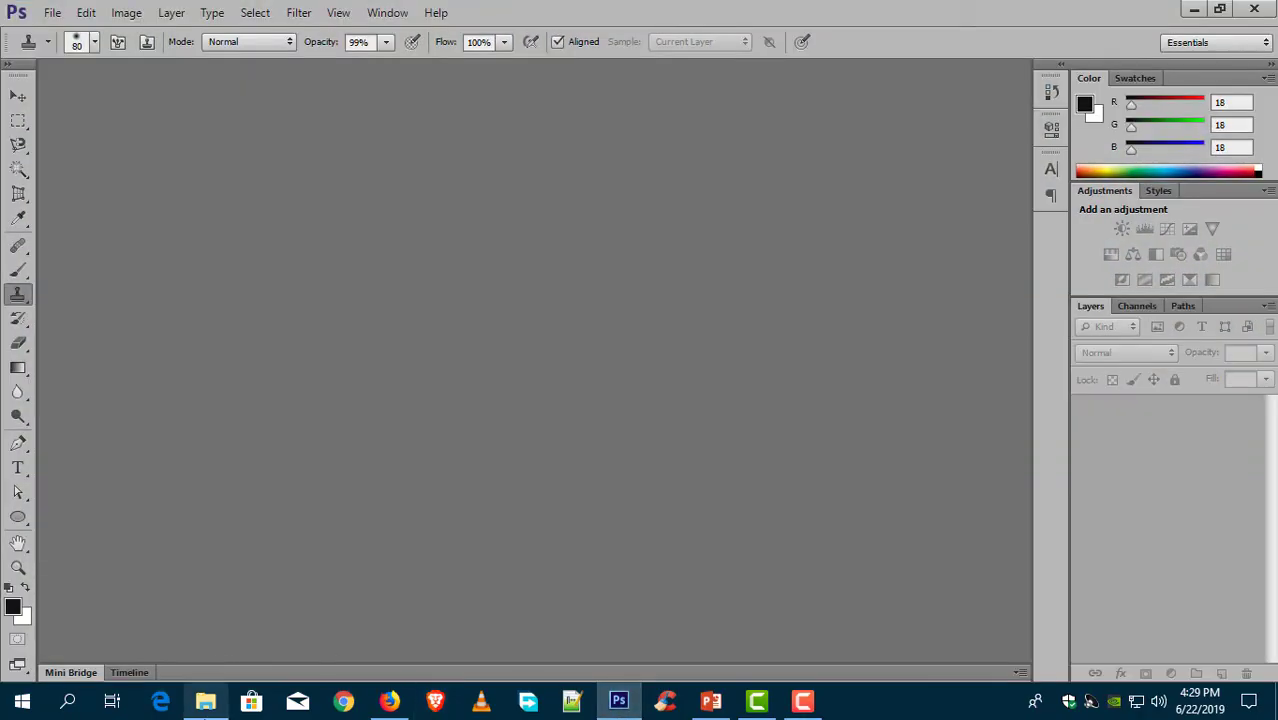
Open sheeps2.jpg from the Rough folder by dragging it into Photoshop.
{"action": "left_click", "coordinate": [205, 704]}
{"action": "left_click", "coordinate": [205, 704]}
{"action": "left_click", "coordinate": [205, 704]}
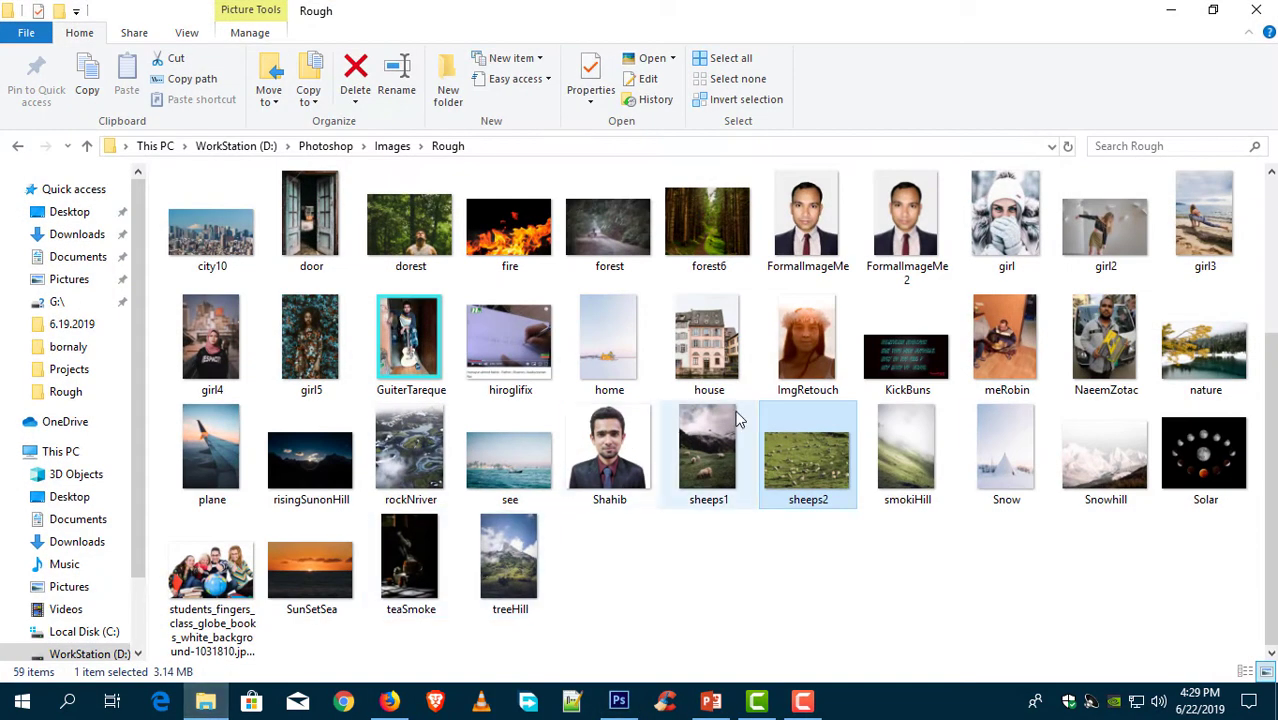
{"action": "left_click_drag", "start_coordinate": [810, 455], "coordinate": [610, 693]}
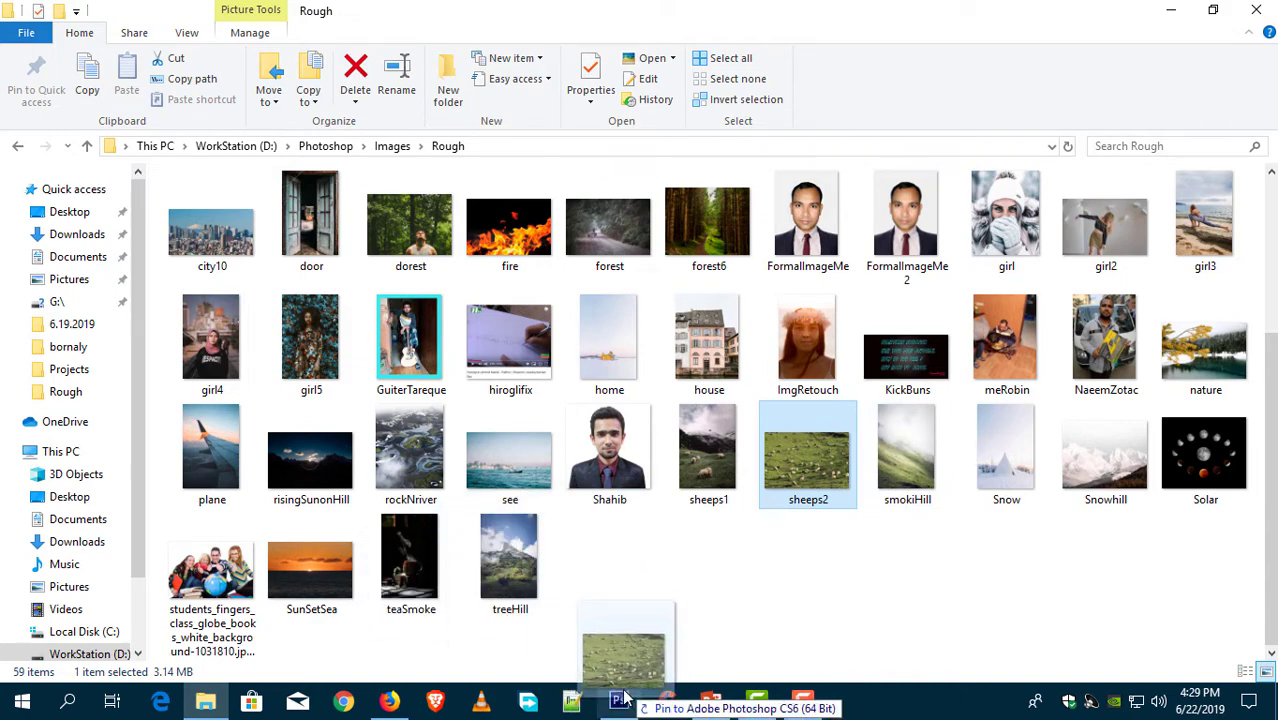
{"action": "mouse_move", "coordinate": [610, 693]}
{"action": "left_mouse_down"}
{"action": "mouse_move", "coordinate": [622, 704]}
{"action": "mouse_move", "coordinate": [479, 435]}
{"action": "left_mouse_up"}
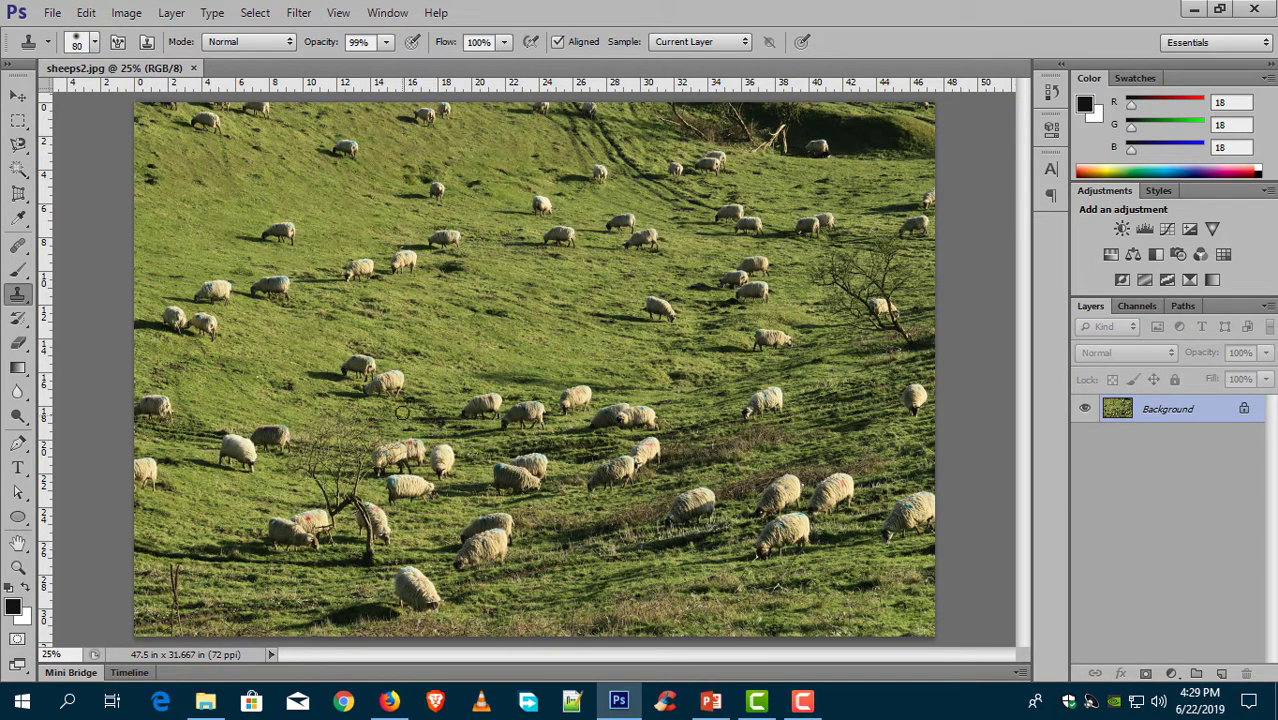
Open a second window of sheeps2.jpg with Window > Arrange > New Window.
{"action": "key", "text": "v"}
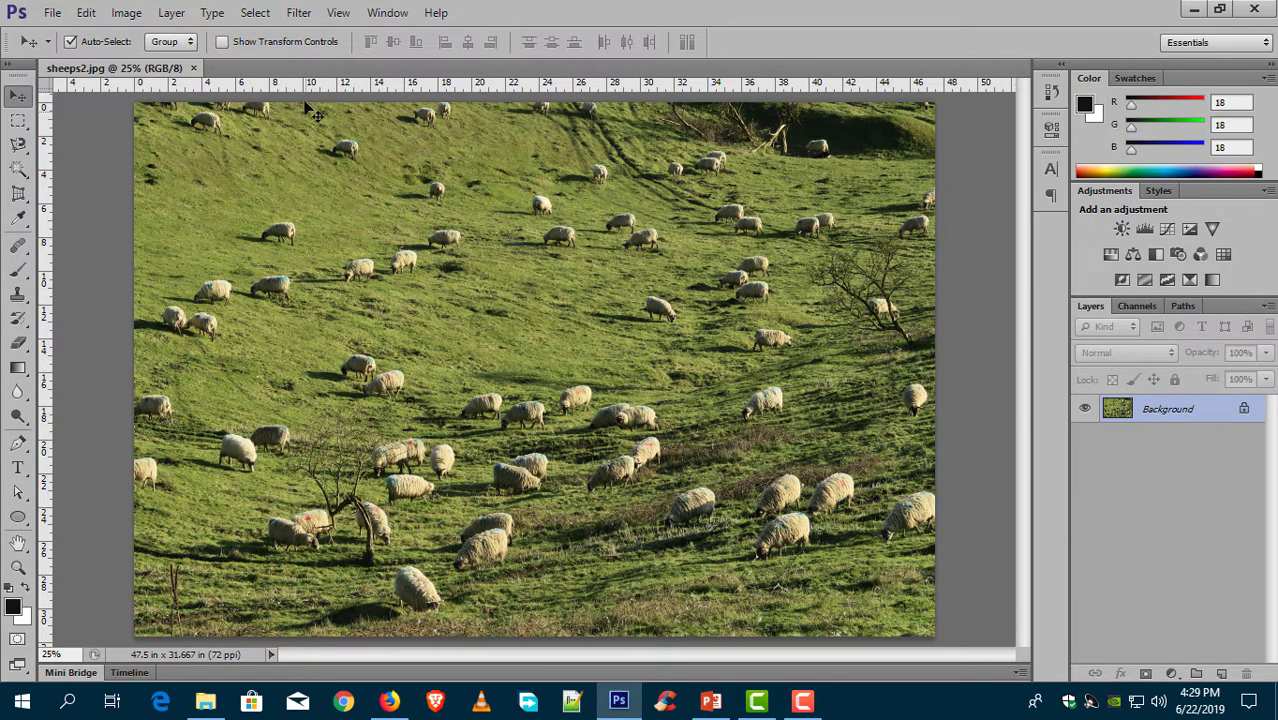
{"action": "left_click", "coordinate": [386, 13]}
{"action": "mouse_move", "coordinate": [400, 34]}
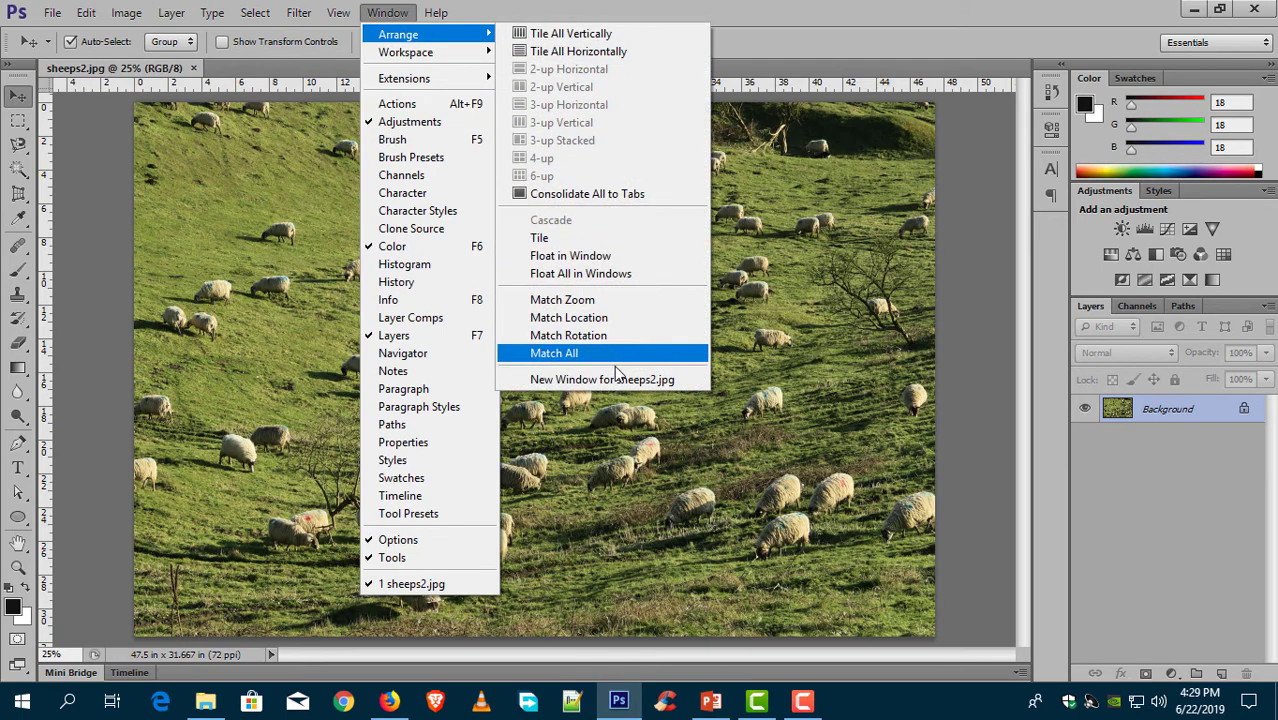
{"action": "left_click", "coordinate": [613, 382]}
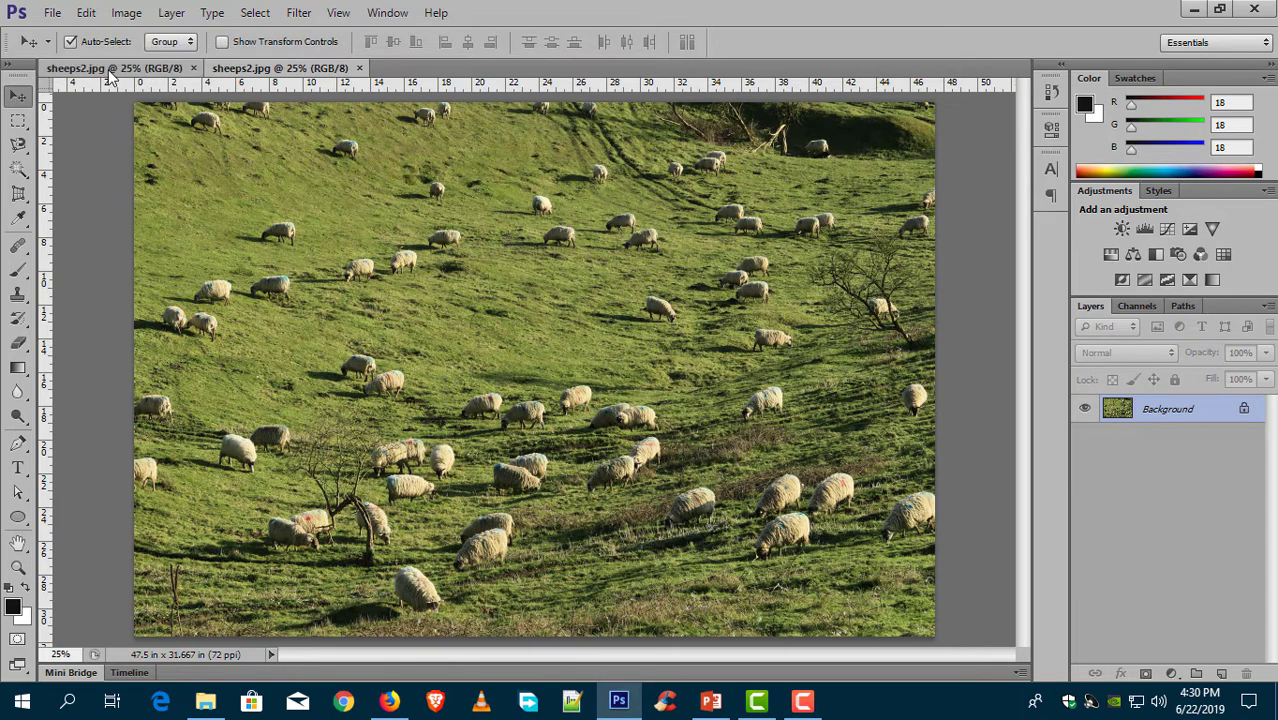
Arrange the two sheeps2.jpg windows side by side with 2-up Vertical.
{"action": "left_click", "coordinate": [160, 70]}
{"action": "left_click", "coordinate": [282, 70]}
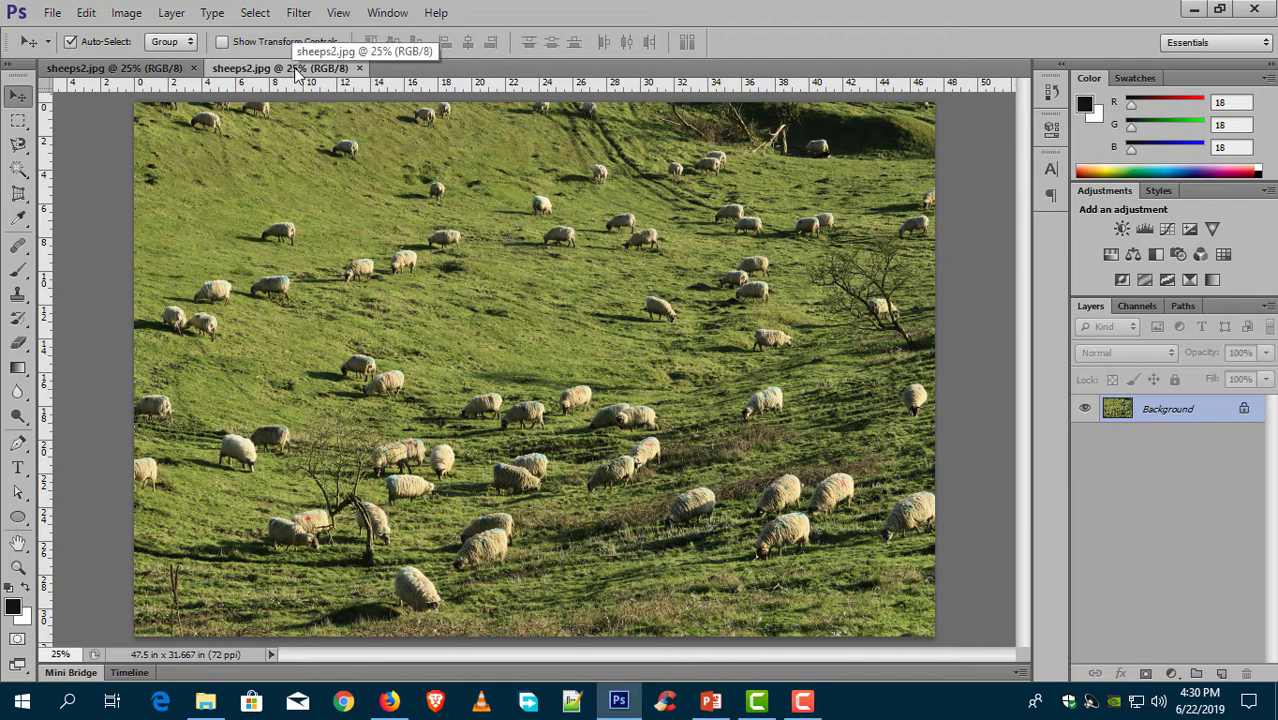
{"action": "left_click", "coordinate": [386, 12]}
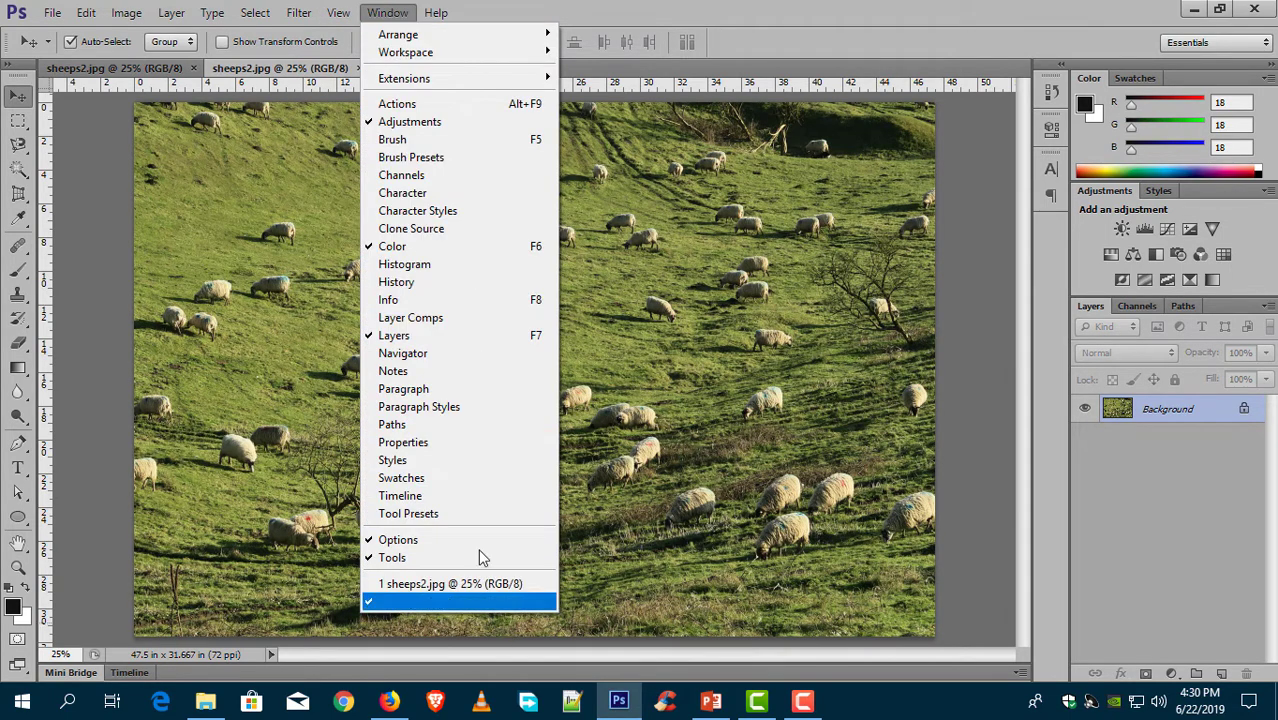
{"action": "mouse_move", "coordinate": [398, 34]}
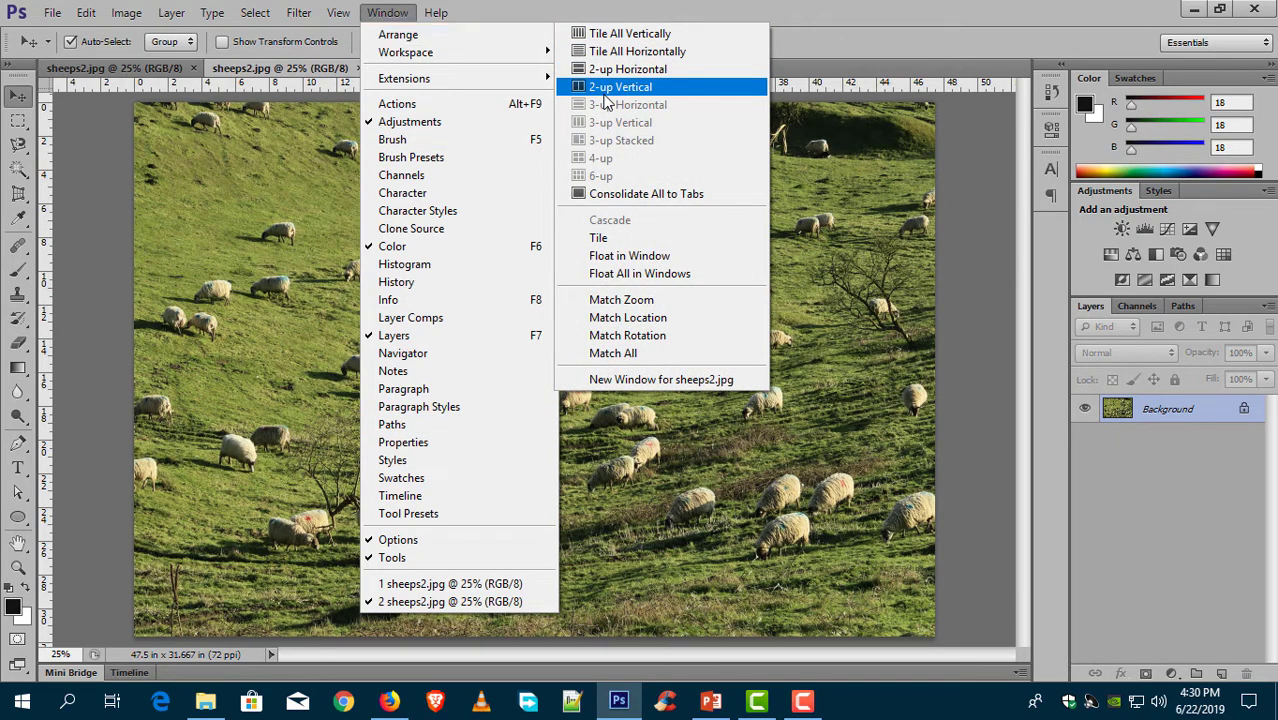
{"action": "left_click", "coordinate": [604, 93]}
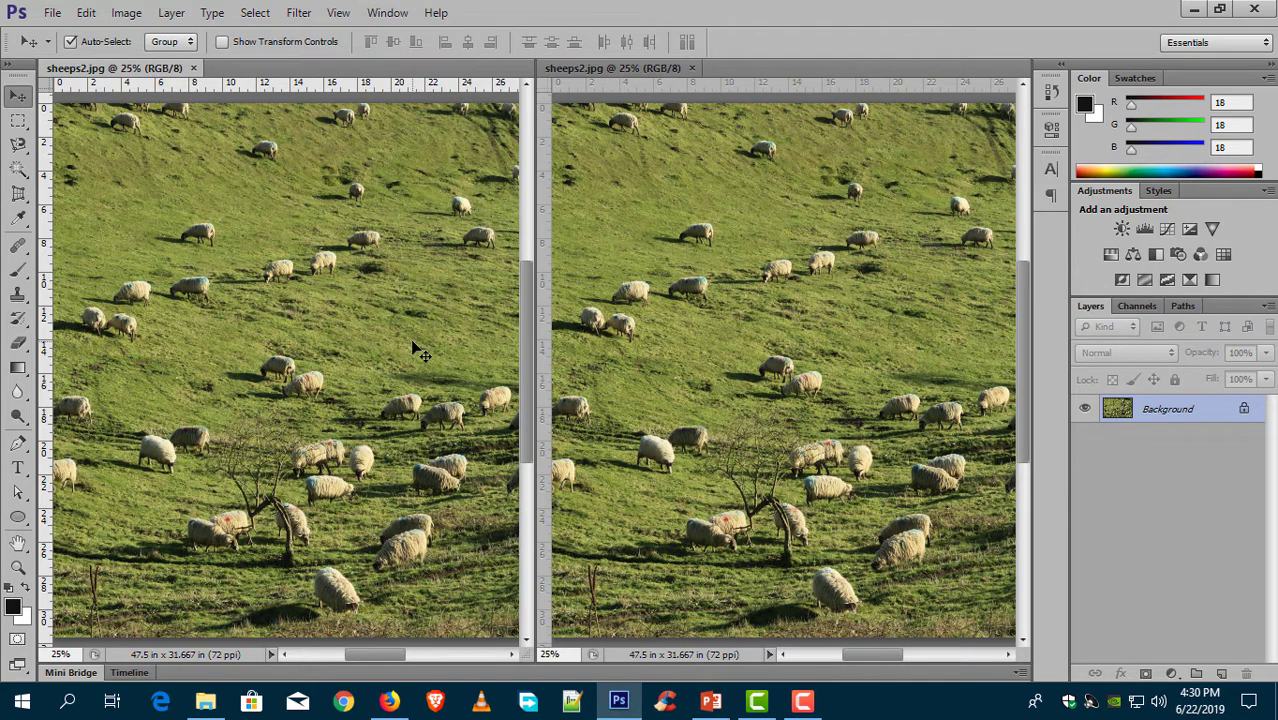
Zoom the left view in close and pan toward the lower-left sheep.
{"action": "left_click", "coordinate": [20, 300]}
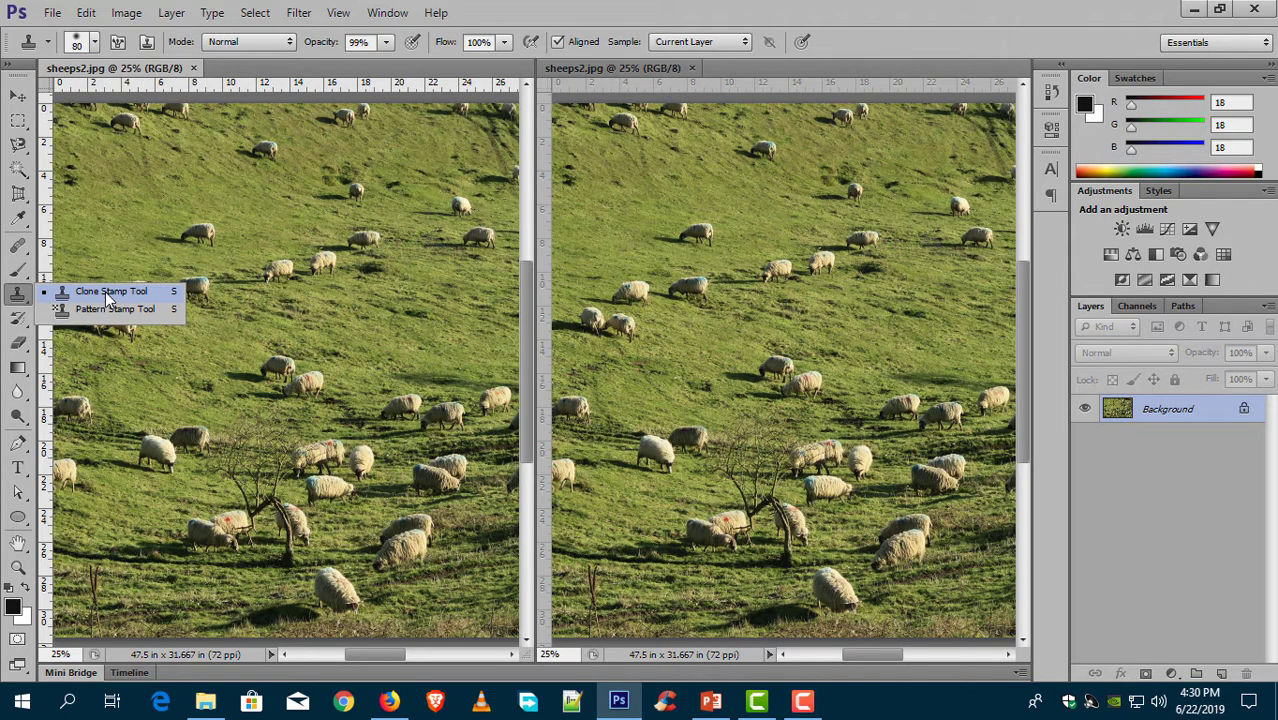
{"action": "key", "text": "v"}
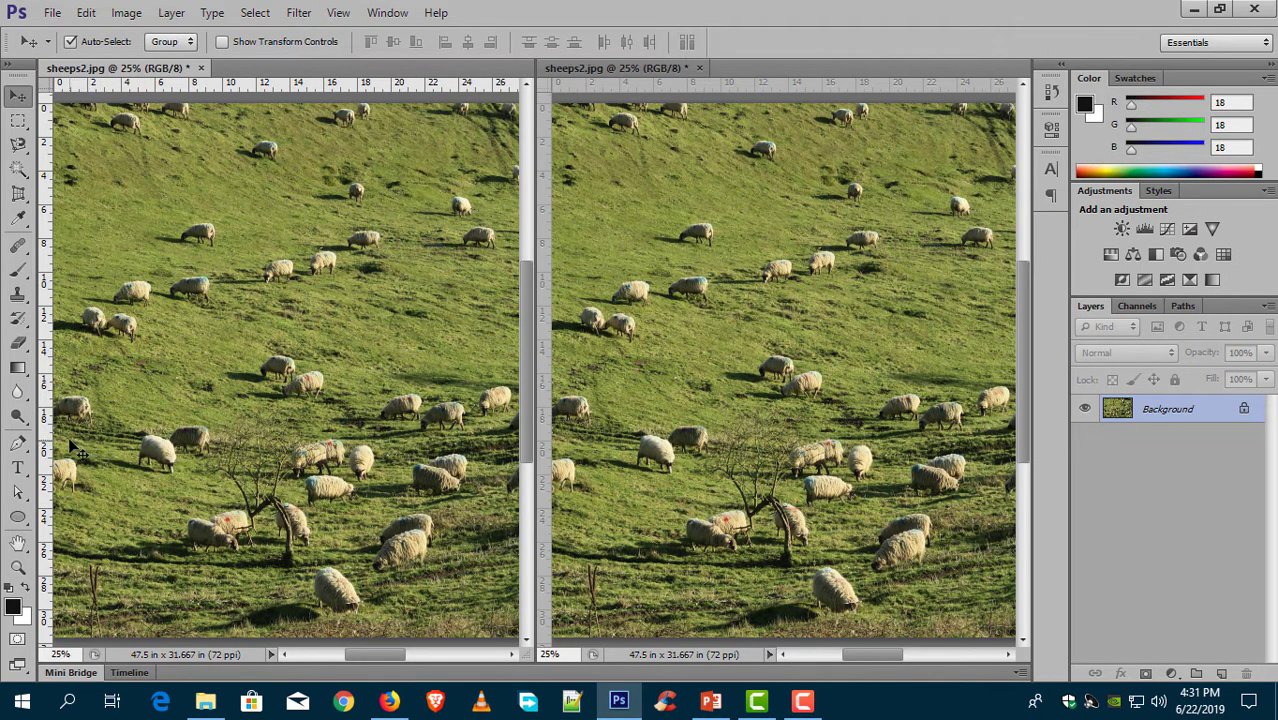
{"action": "scroll", "coordinate": [72, 447], "scroll_direction": "up", "scroll_amount": 2}
{"action": "scroll", "coordinate": [72, 447], "scroll_direction": "up", "scroll_amount": 2}
{"action": "scroll", "coordinate": [72, 447], "scroll_direction": "up", "scroll_amount": 2}
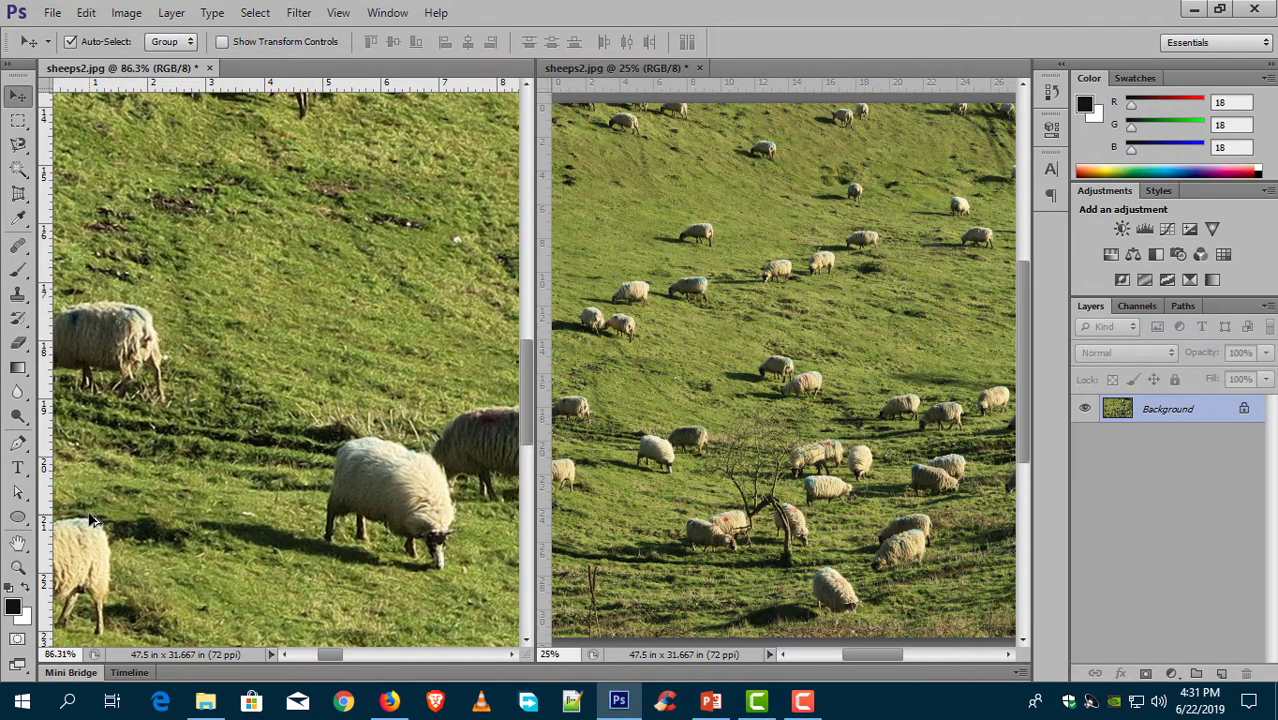
{"action": "left_click_drag", "start_coordinate": [90, 520], "coordinate": [127, 416]}
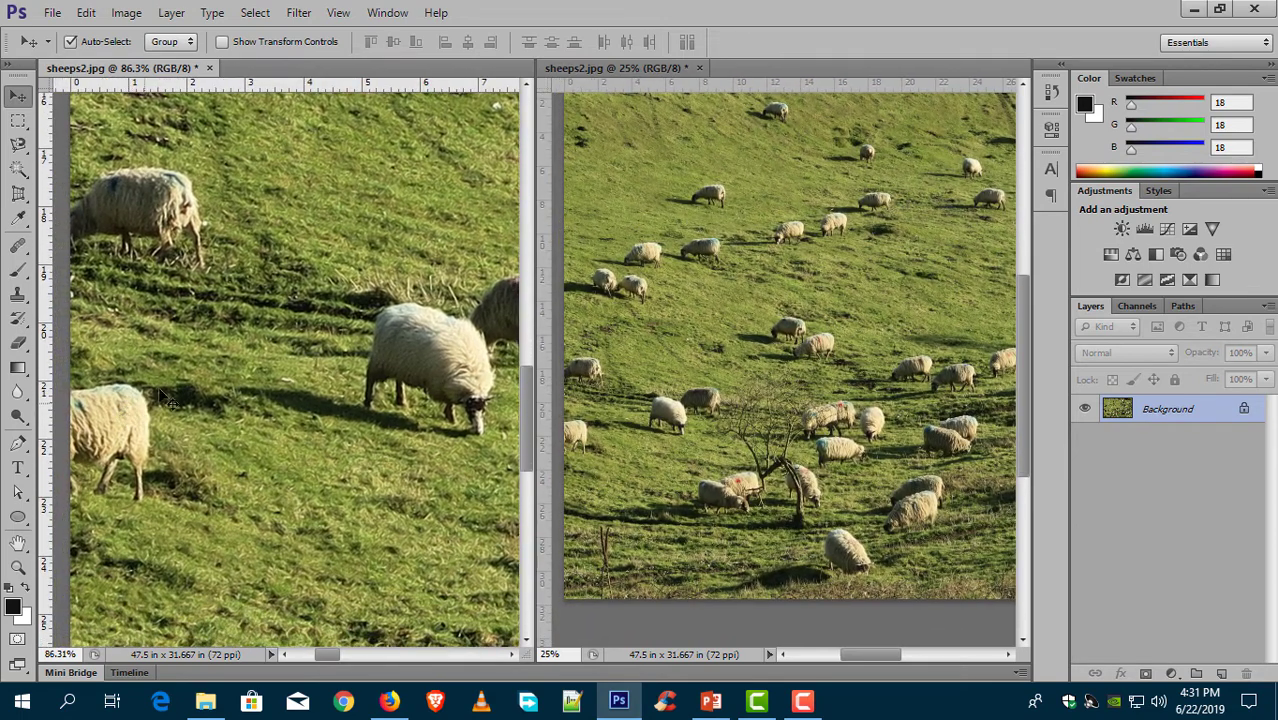
Zoom the right view out to 17.08% and select the Clone Stamp Tool.
{"action": "left_click", "coordinate": [699, 342]}
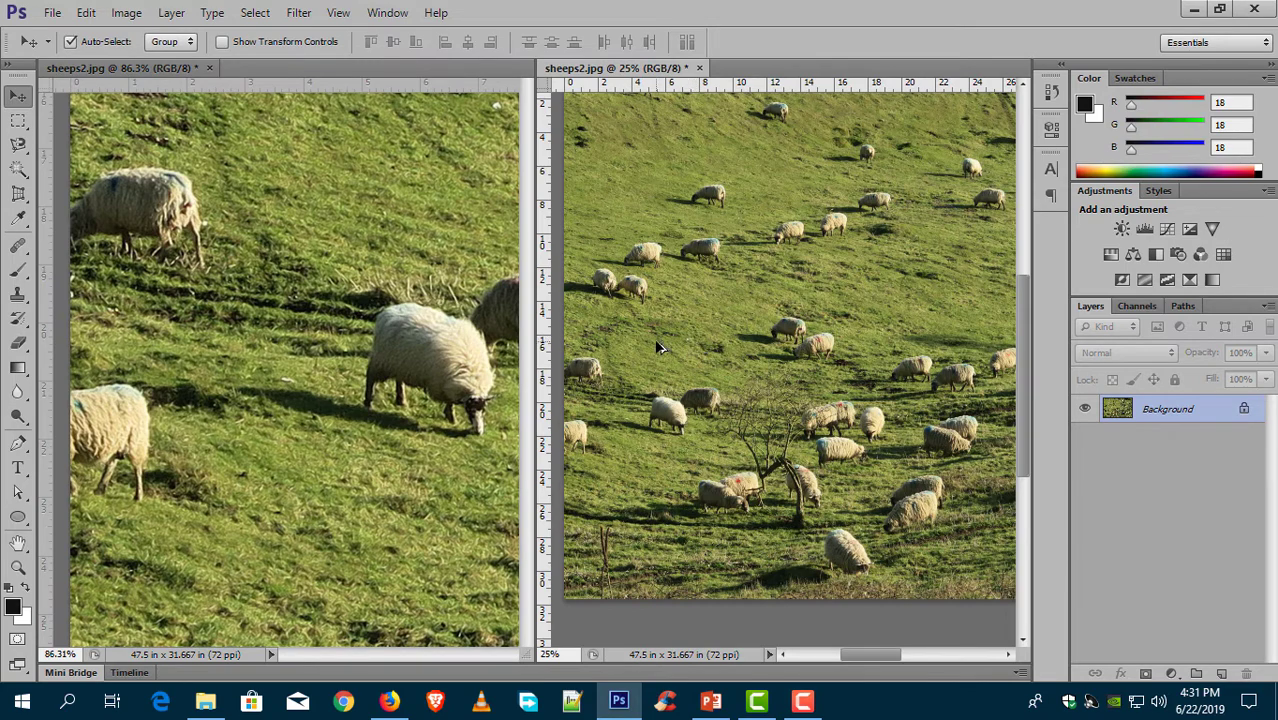
{"action": "scroll", "coordinate": [657, 347], "scroll_direction": "down", "scroll_amount": 2}
{"action": "scroll", "coordinate": [657, 347], "scroll_direction": "down", "scroll_amount": 1}
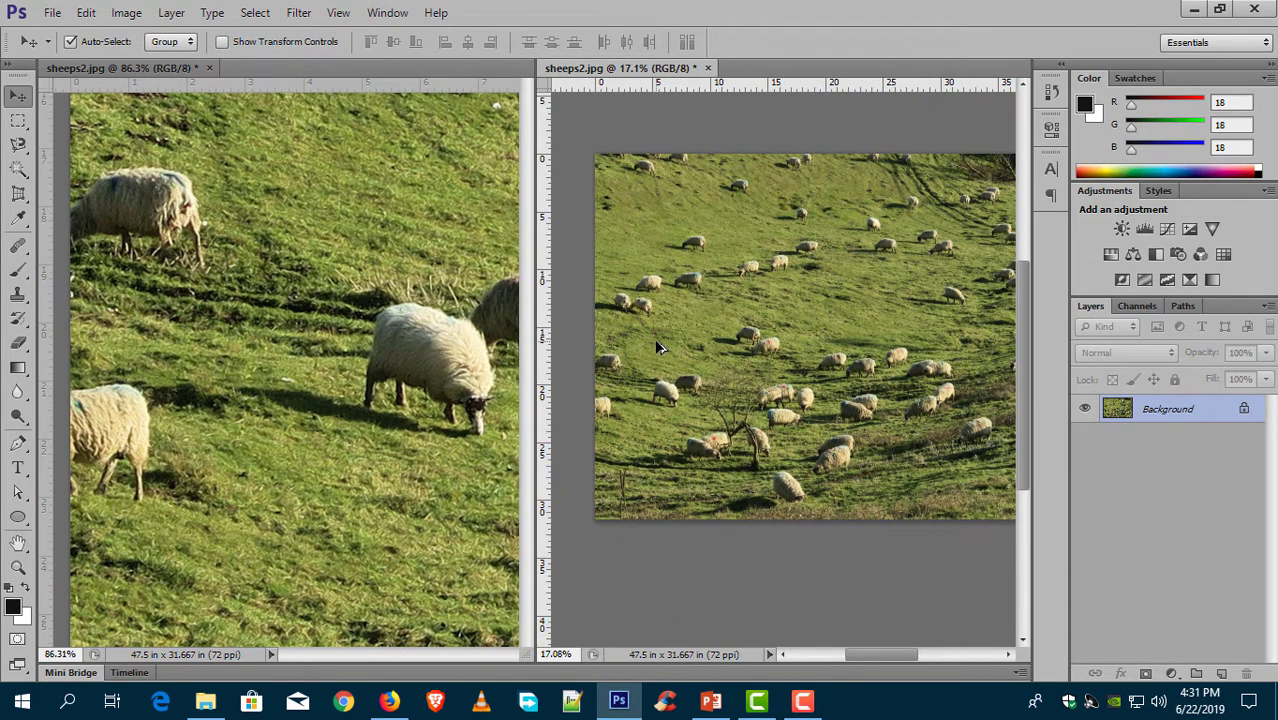
{"action": "left_click", "coordinate": [18, 295]}
{"action": "left_click", "coordinate": [88, 300]}
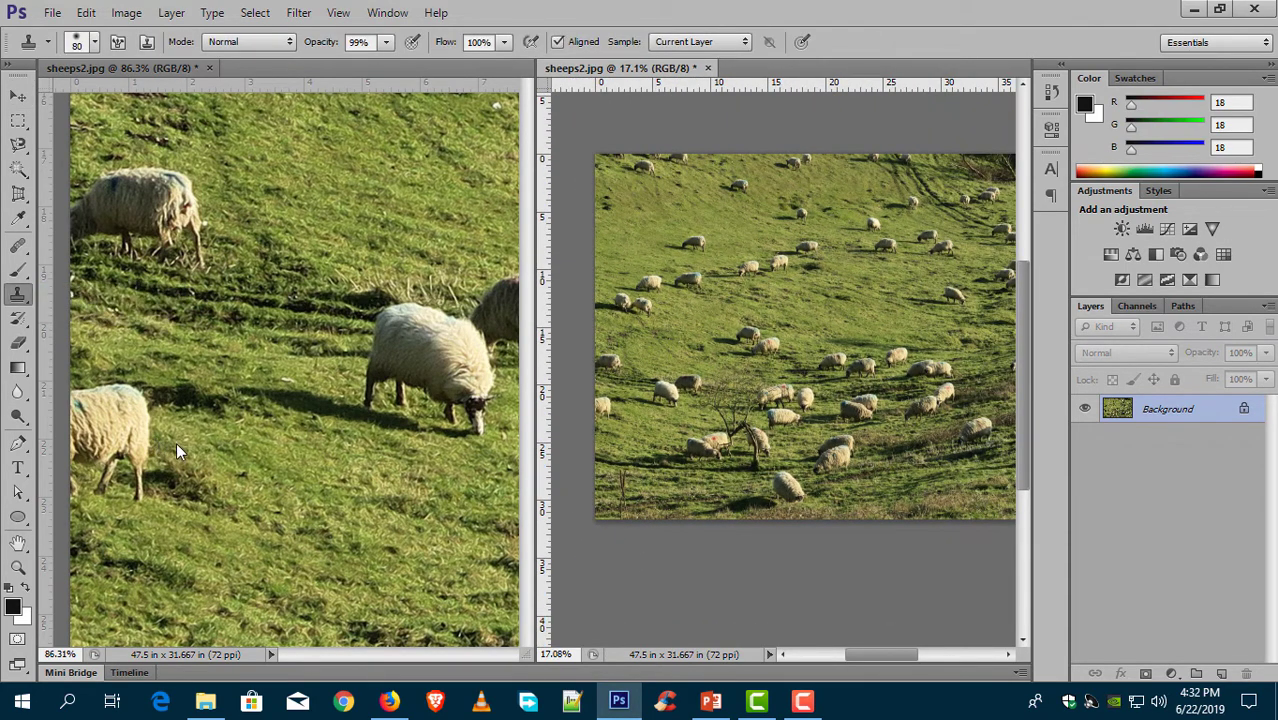
Sample nearby grass and clone-stamp over the lower-left sheep in the close-up view.
{"action": "left_click", "coordinate": [235, 390]}
{"action": "key", "text": "v"}
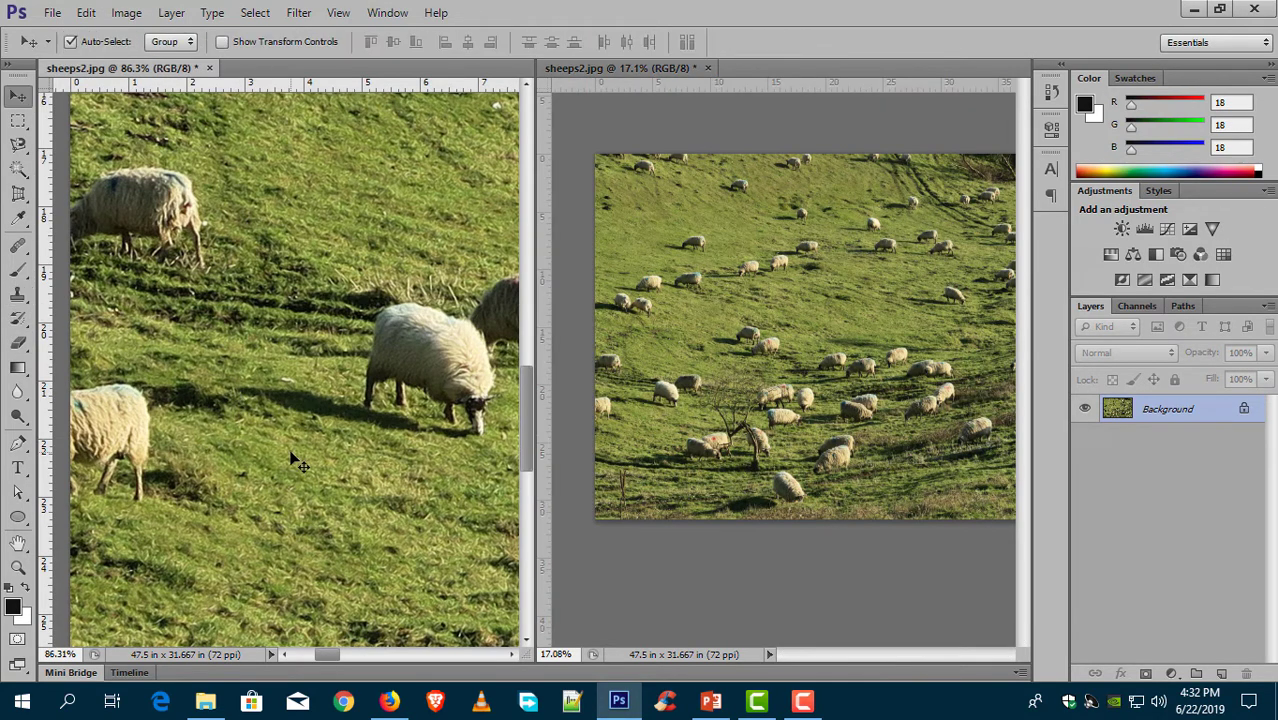
{"action": "left_click", "coordinate": [18, 295]}
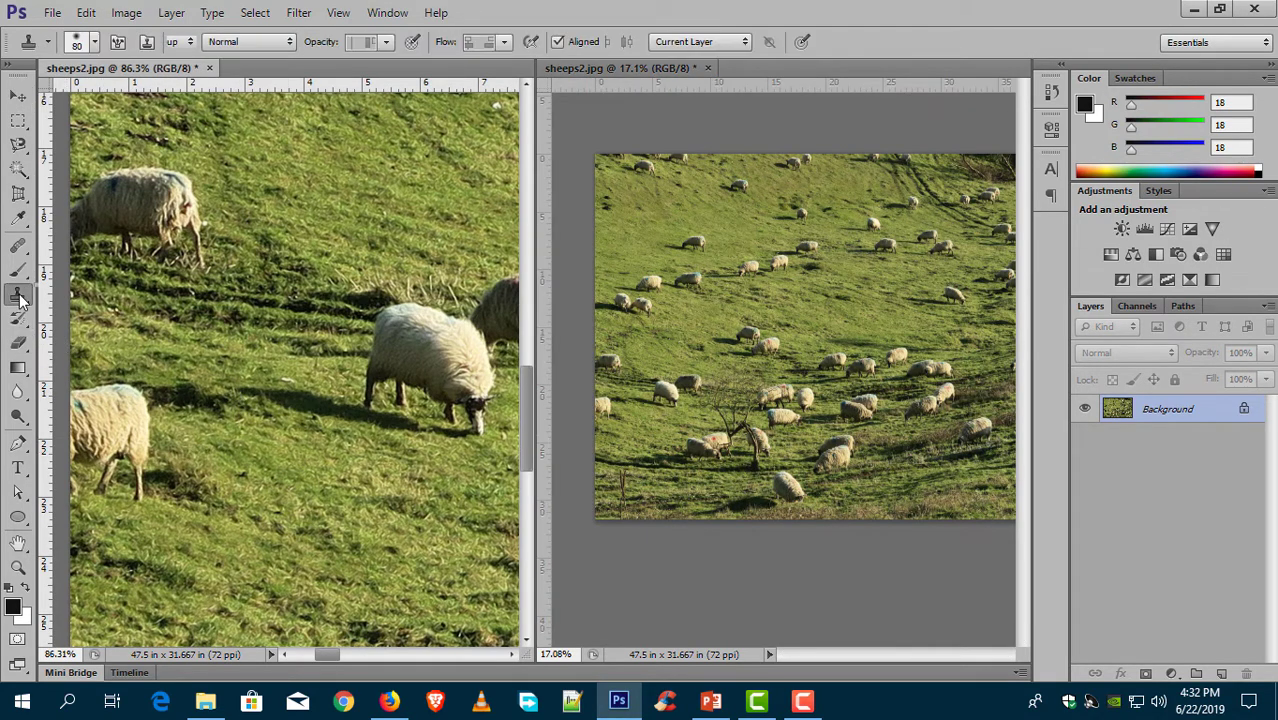
{"action": "left_click", "coordinate": [100, 292]}
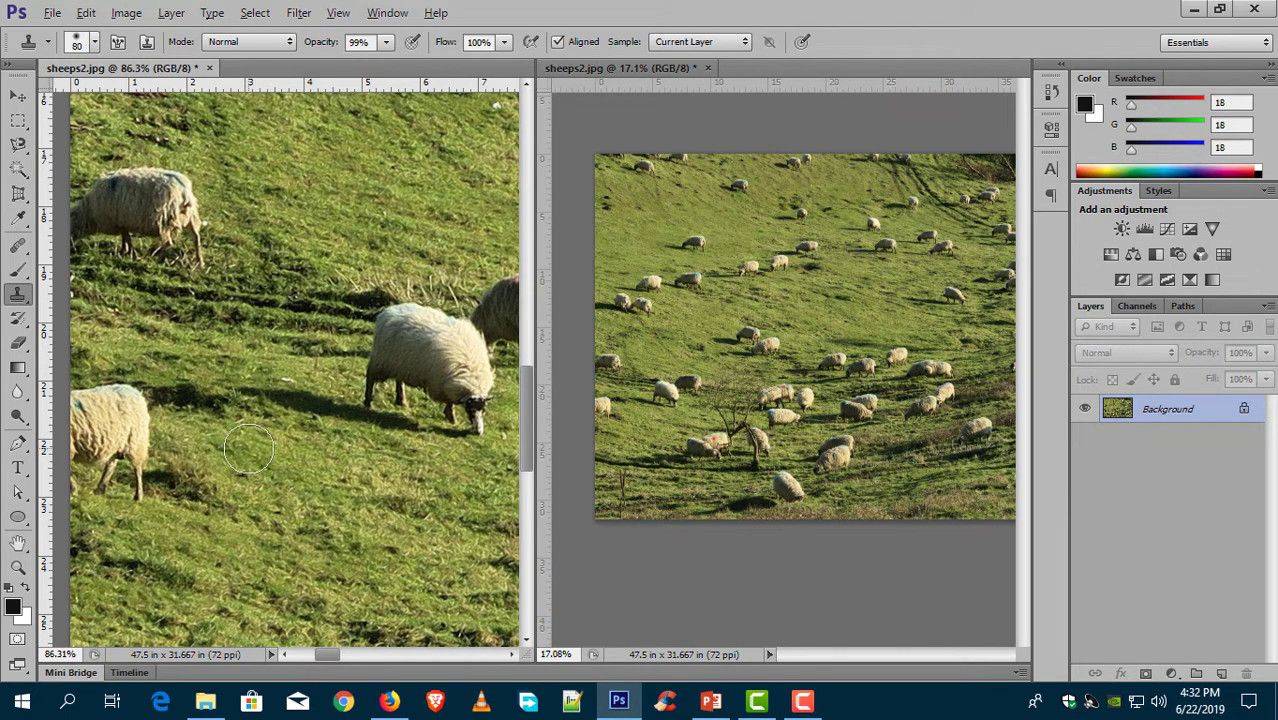
{"action": "left_click", "coordinate": [248, 449], "text": "alt"}
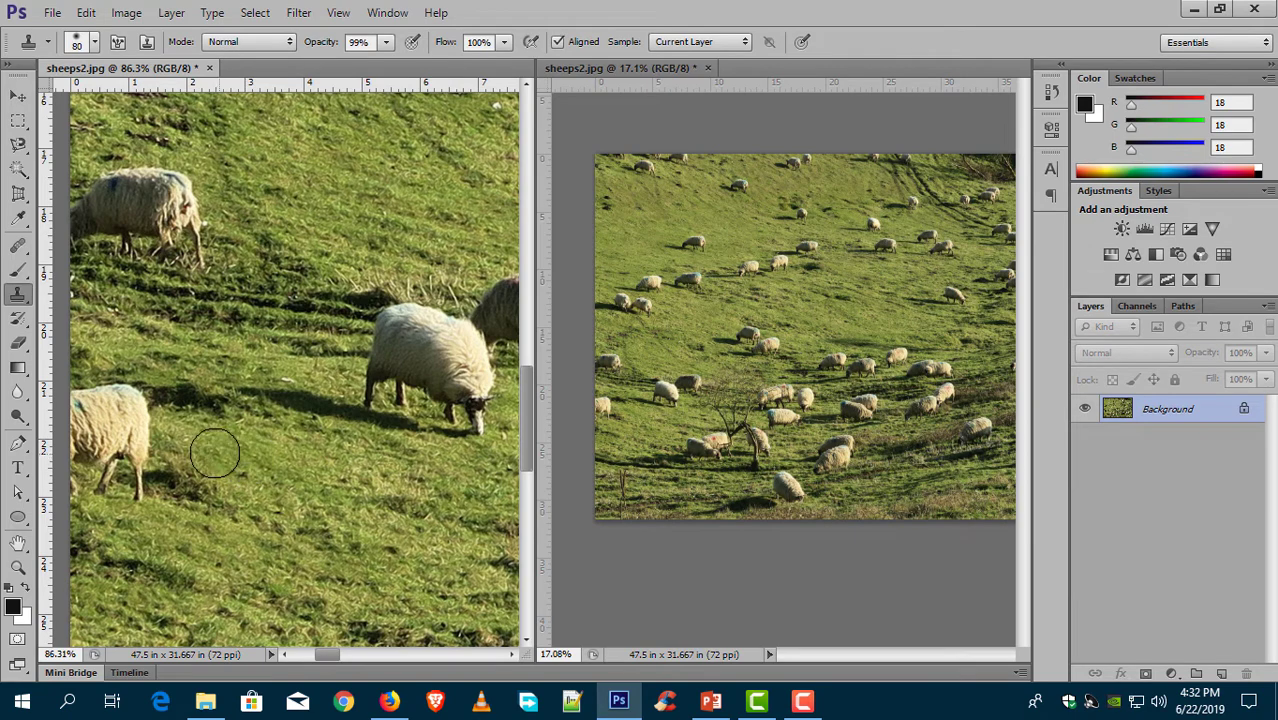
{"action": "mouse_move", "coordinate": [94, 423]}
{"action": "left_mouse_down"}
{"action": "mouse_move", "coordinate": [118, 400]}
{"action": "mouse_move", "coordinate": [139, 506]}
{"action": "mouse_move", "coordinate": [141, 420]}
{"action": "mouse_move", "coordinate": [121, 399]}
{"action": "mouse_move", "coordinate": [86, 404]}
{"action": "mouse_move", "coordinate": [142, 417]}
{"action": "left_mouse_up"}
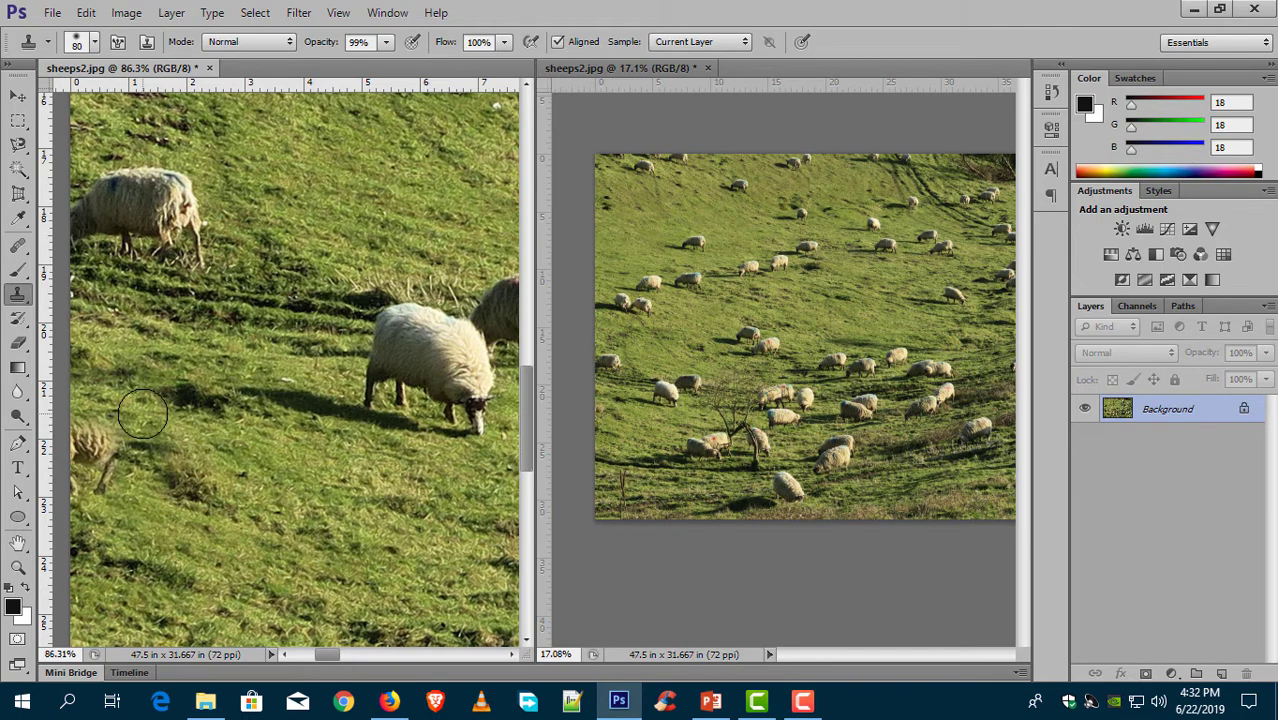
{"action": "mouse_move", "coordinate": [150, 430]}
{"action": "left_mouse_down"}
{"action": "mouse_move", "coordinate": [80, 485]}
{"action": "mouse_move", "coordinate": [109, 470]}
{"action": "left_mouse_up"}
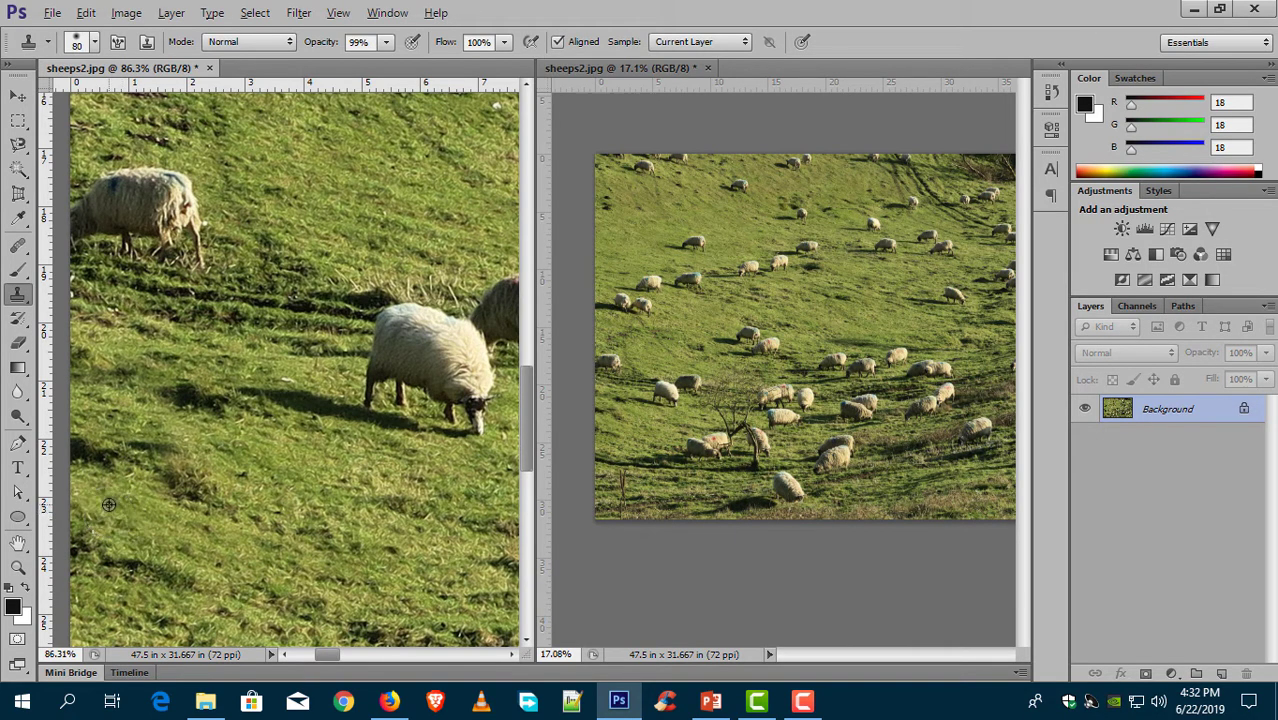
Resample grass and cover the leftover dark patch at the left edge.
{"action": "left_click", "coordinate": [109, 504], "text": "alt"}
{"action": "mouse_move", "coordinate": [118, 485]}
{"action": "left_mouse_down"}
{"action": "mouse_move", "coordinate": [152, 455]}
{"action": "mouse_move", "coordinate": [107, 481]}
{"action": "mouse_move", "coordinate": [82, 453]}
{"action": "mouse_move", "coordinate": [112, 490]}
{"action": "left_mouse_up"}
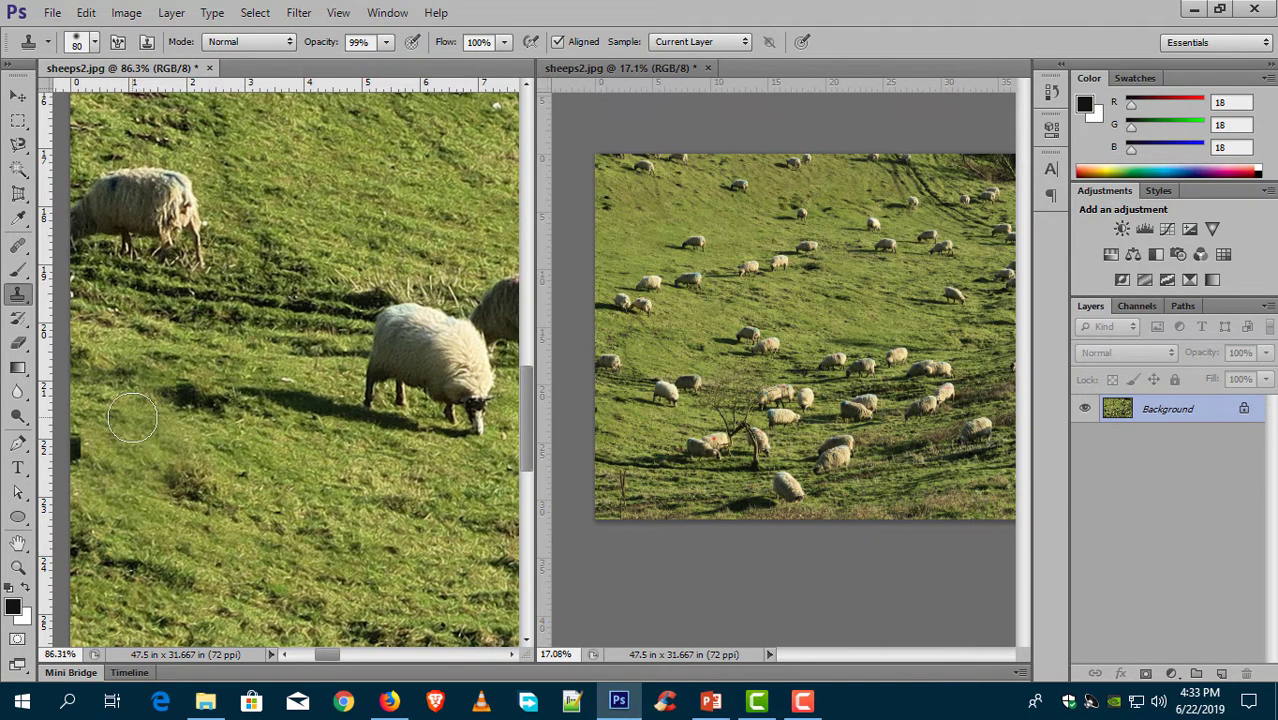
{"action": "left_click", "coordinate": [101, 400], "text": "alt"}
{"action": "left_click_drag", "start_coordinate": [90, 425], "coordinate": [105, 453]}
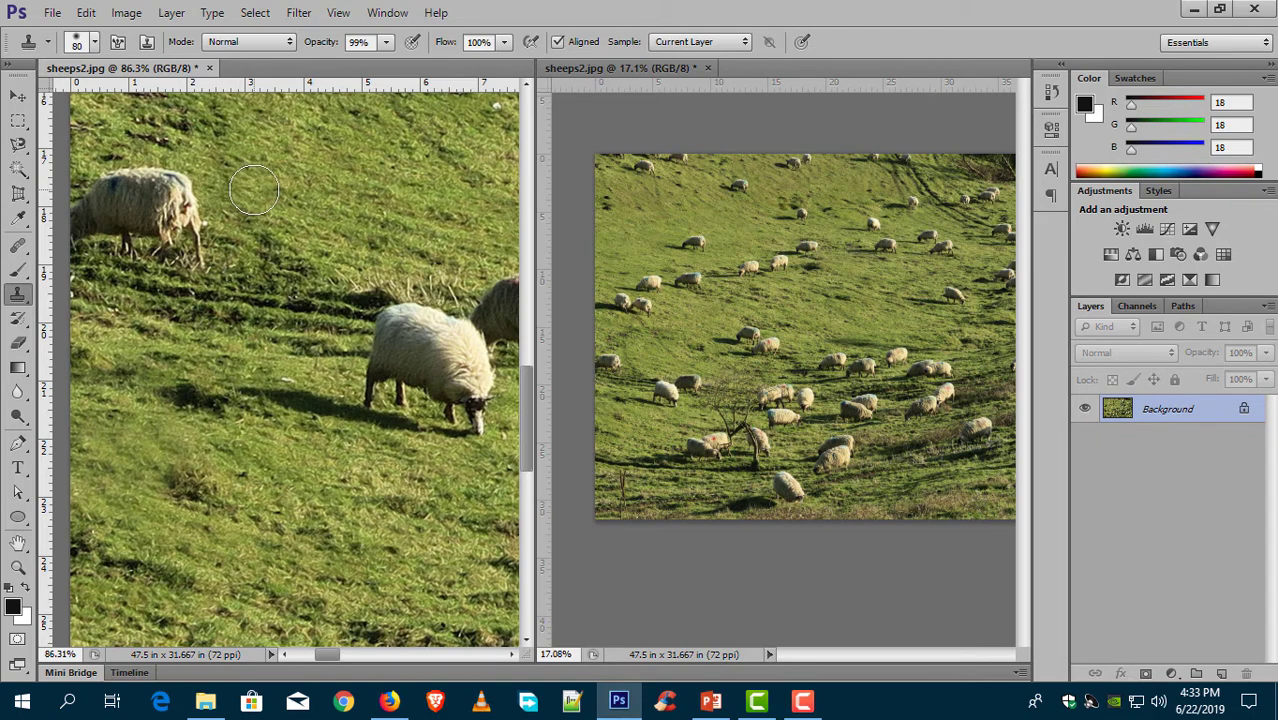
Clone grass over the upper-left sheep and smooth the lower grass.
{"action": "left_click", "coordinate": [253, 190], "text": "alt"}
{"action": "mouse_move", "coordinate": [228, 188]}
{"action": "left_mouse_down"}
{"action": "mouse_move", "coordinate": [184, 186]}
{"action": "mouse_move", "coordinate": [197, 261]}
{"action": "mouse_move", "coordinate": [146, 224]}
{"action": "mouse_move", "coordinate": [156, 181]}
{"action": "mouse_move", "coordinate": [116, 186]}
{"action": "mouse_move", "coordinate": [122, 244]}
{"action": "mouse_move", "coordinate": [105, 244]}
{"action": "mouse_move", "coordinate": [92, 207]}
{"action": "mouse_move", "coordinate": [82, 240]}
{"action": "mouse_move", "coordinate": [84, 194]}
{"action": "left_mouse_up"}
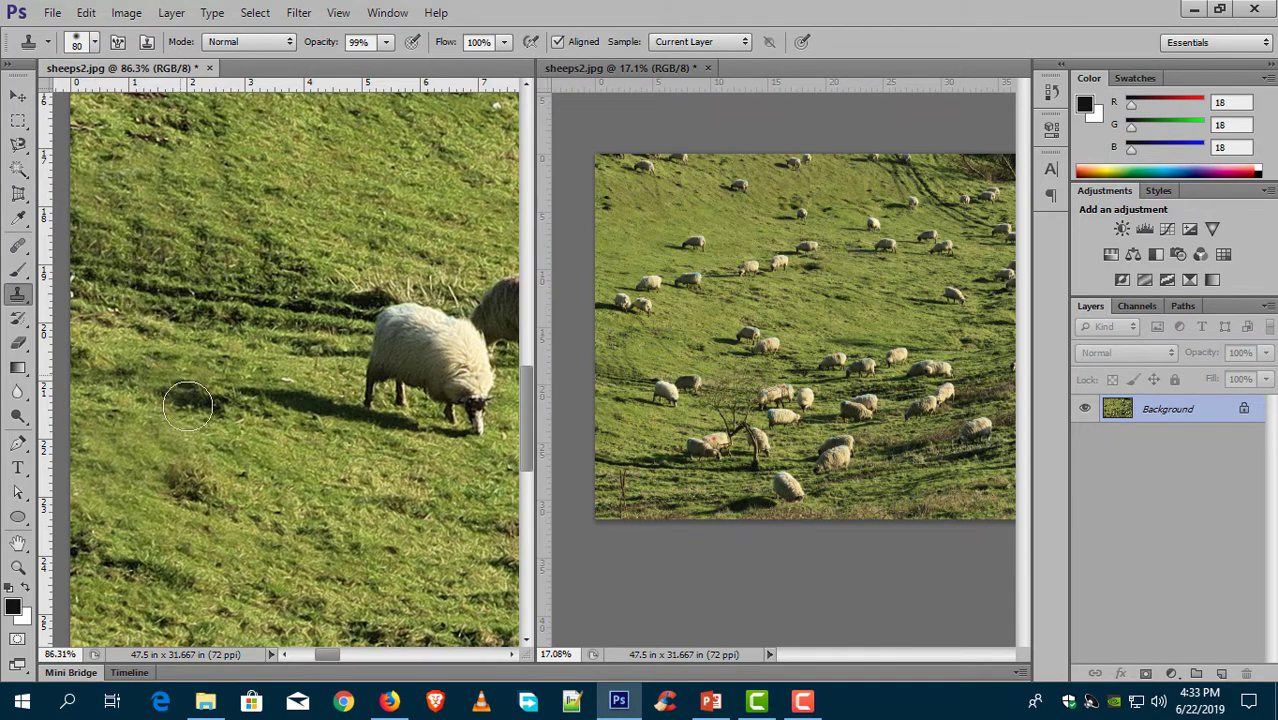
{"action": "mouse_move", "coordinate": [160, 455]}
{"action": "left_mouse_down"}
{"action": "mouse_move", "coordinate": [138, 464]}
{"action": "mouse_move", "coordinate": [185, 420]}
{"action": "mouse_move", "coordinate": [180, 395]}
{"action": "mouse_move", "coordinate": [197, 399]}
{"action": "mouse_move", "coordinate": [123, 442]}
{"action": "mouse_move", "coordinate": [124, 456]}
{"action": "mouse_move", "coordinate": [163, 448]}
{"action": "mouse_move", "coordinate": [185, 390]}
{"action": "mouse_move", "coordinate": [273, 514]}
{"action": "left_mouse_up"}
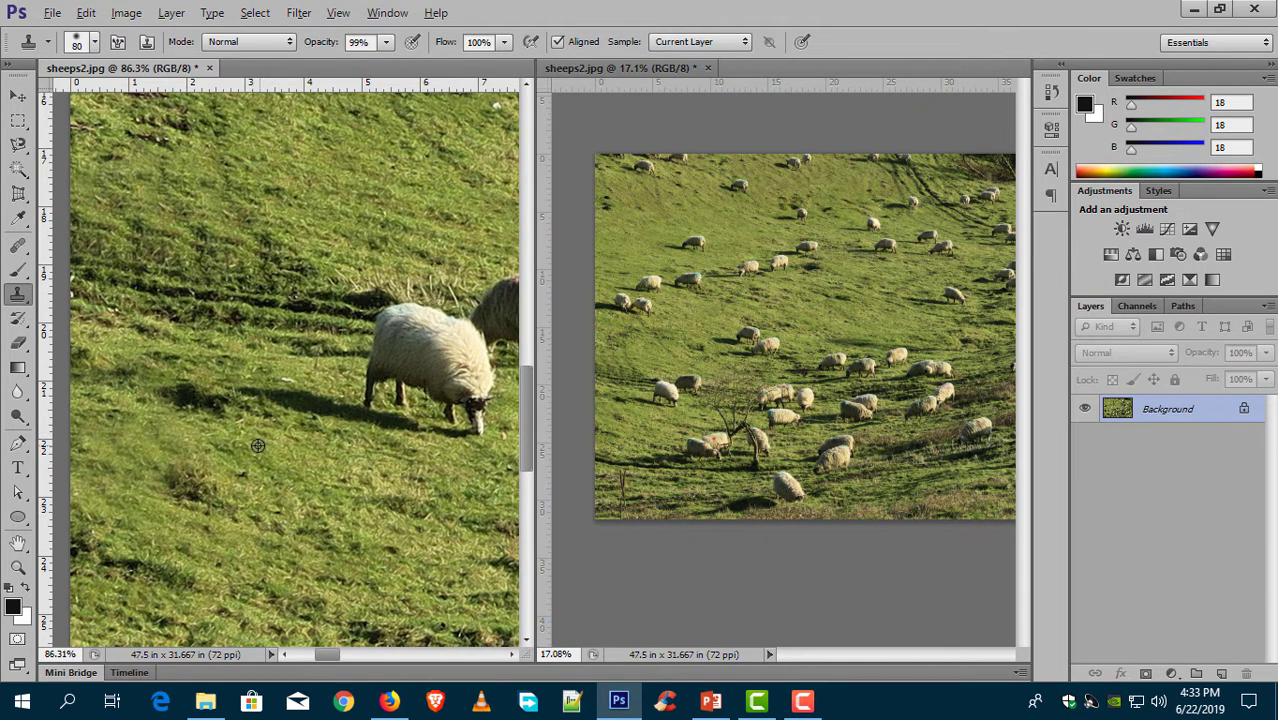
Blend the remaining dark shadow patches into the grass, then switch to the Move Tool.
{"action": "left_click", "coordinate": [200, 459], "text": "alt"}
{"action": "mouse_move", "coordinate": [203, 388]}
{"action": "left_mouse_down"}
{"action": "mouse_move", "coordinate": [201, 402]}
{"action": "mouse_move", "coordinate": [114, 399]}
{"action": "left_mouse_up"}
{"action": "left_click_drag", "start_coordinate": [212, 420], "coordinate": [192, 410]}
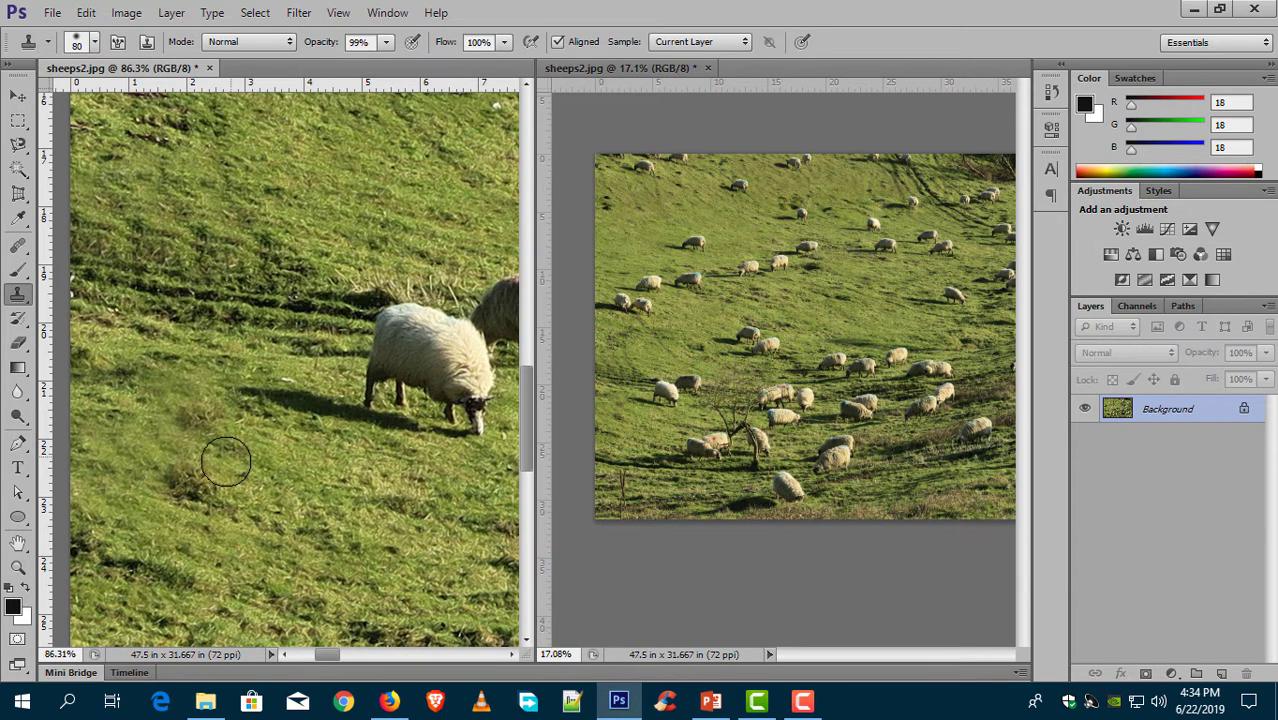
{"action": "left_click_drag", "start_coordinate": [222, 457], "coordinate": [169, 427]}
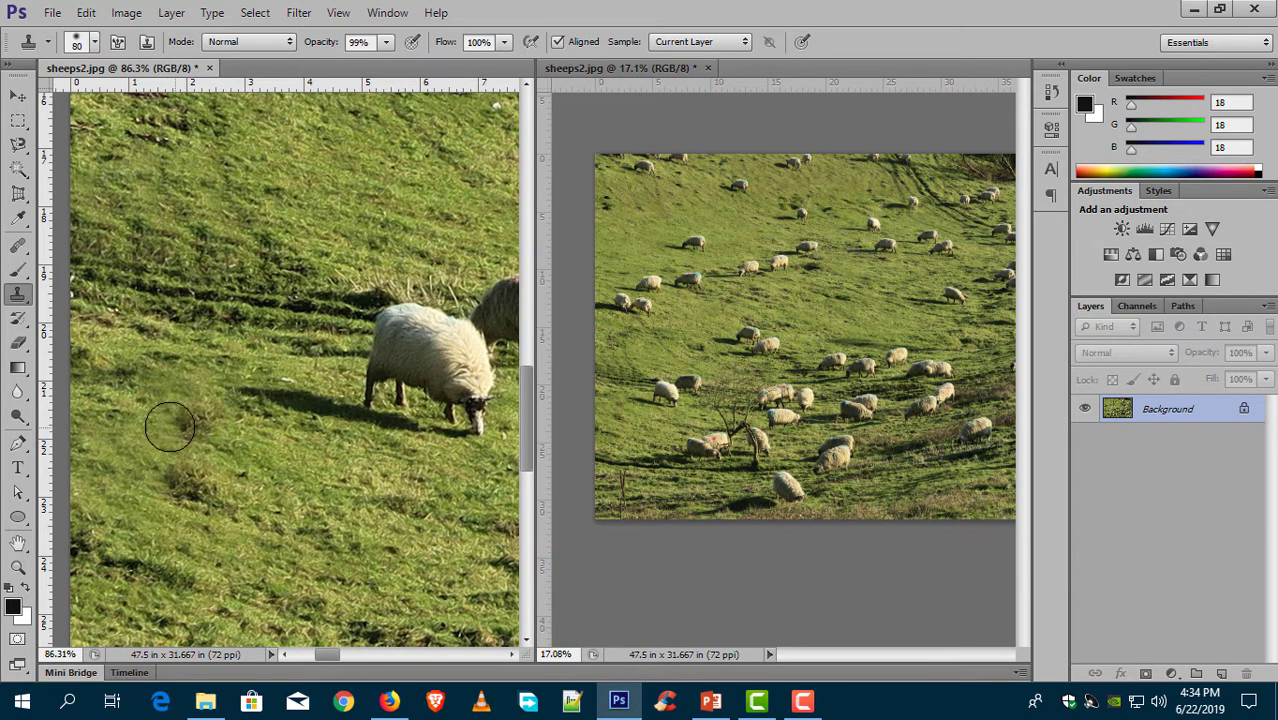
{"action": "left_click", "coordinate": [115, 399], "text": "alt"}
{"action": "left_click_drag", "start_coordinate": [195, 400], "coordinate": [185, 355]}
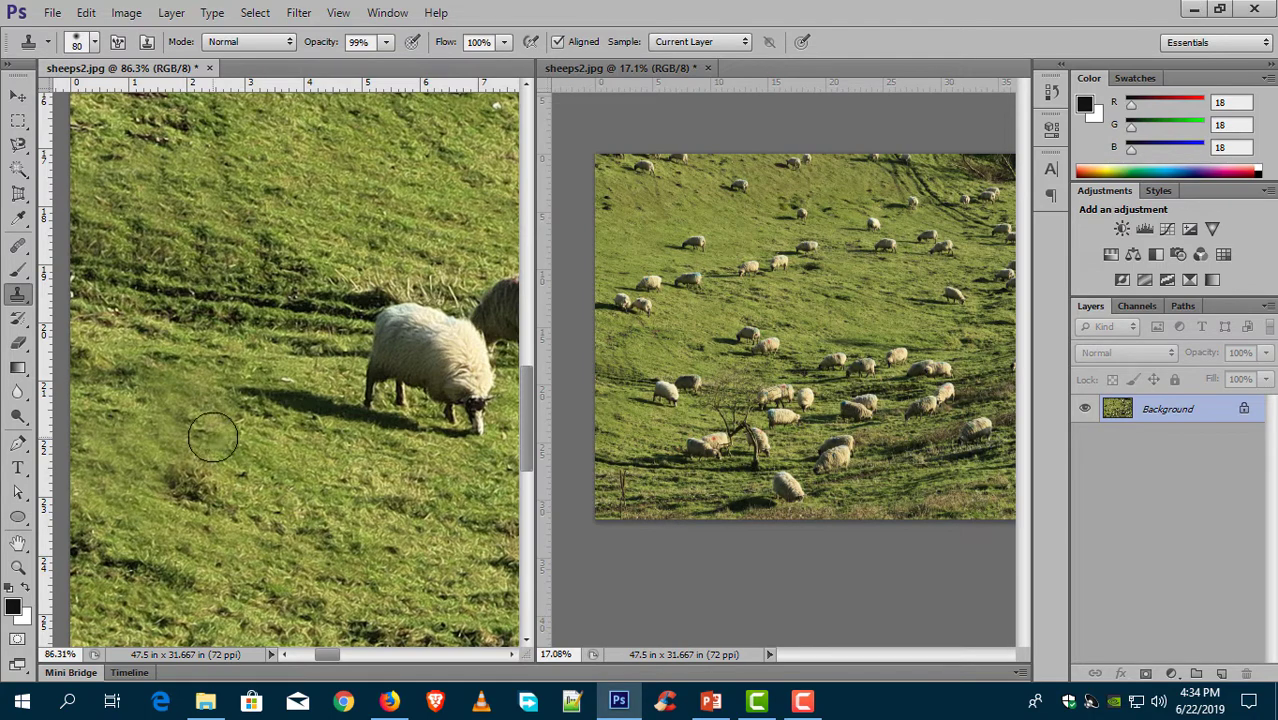
{"action": "key", "text": "v"}
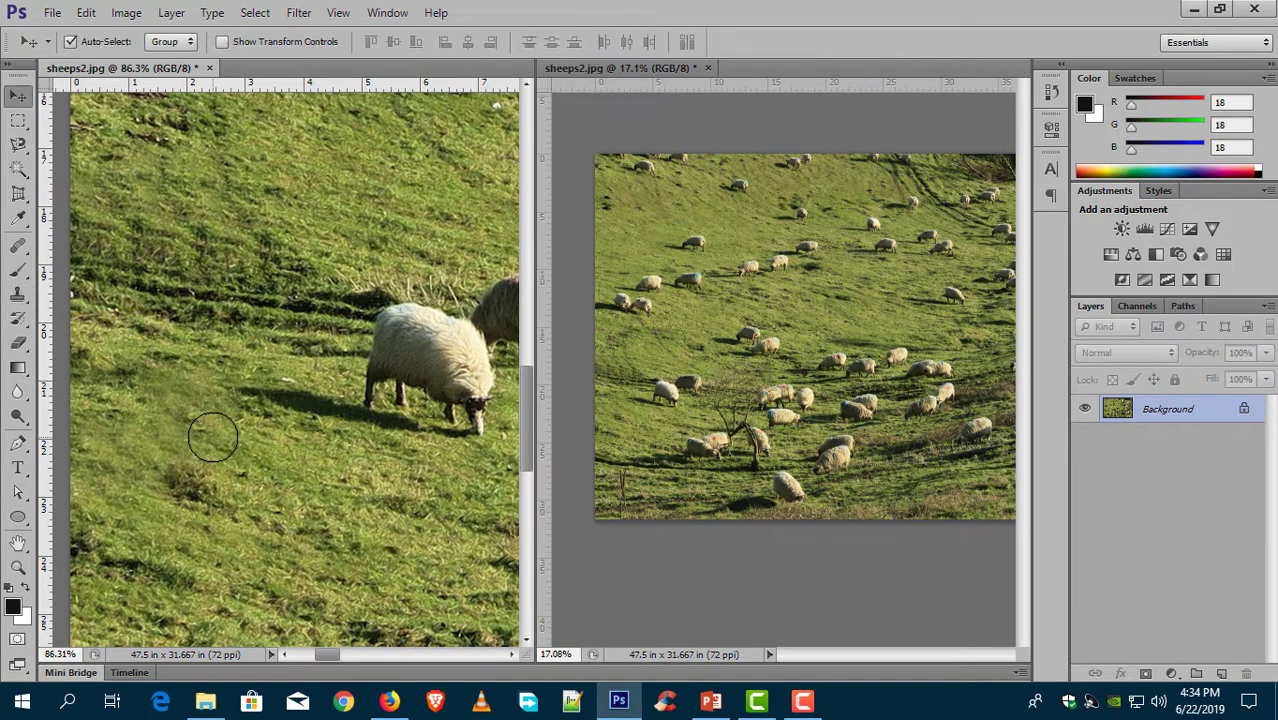